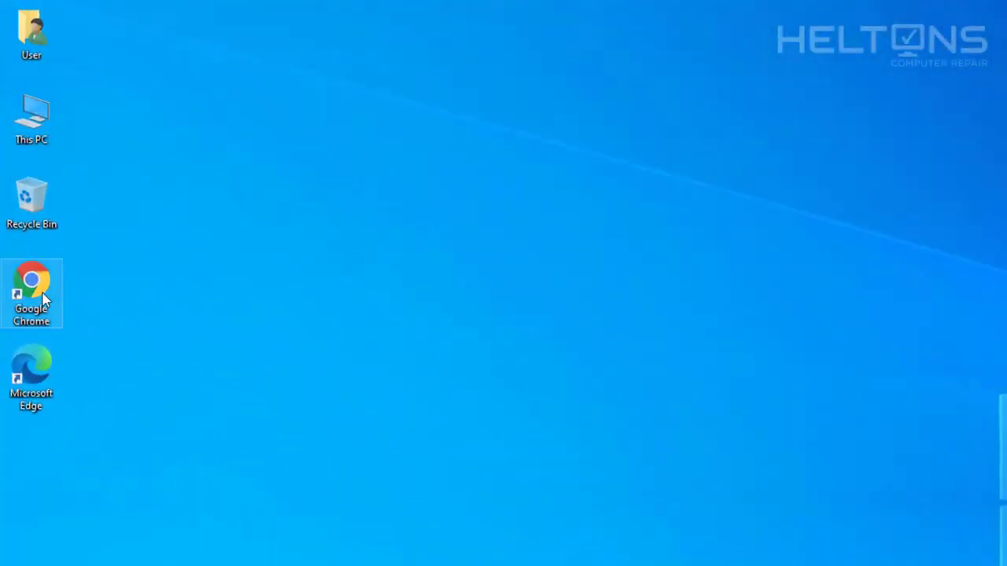
Launch Chrome, load vmware.com and scroll through the home page
double_click(32, 291)
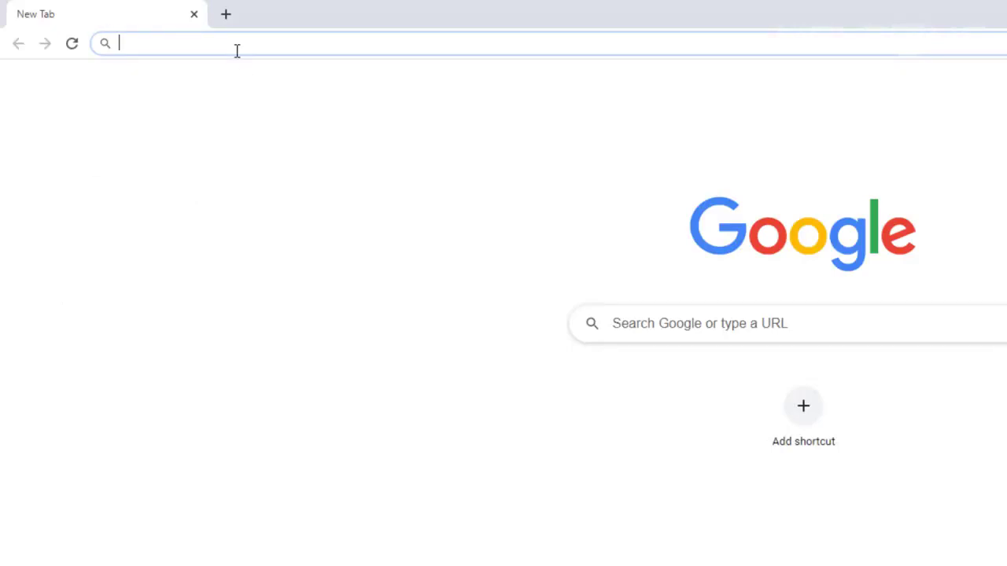
text(vmware.com)
key(Return)
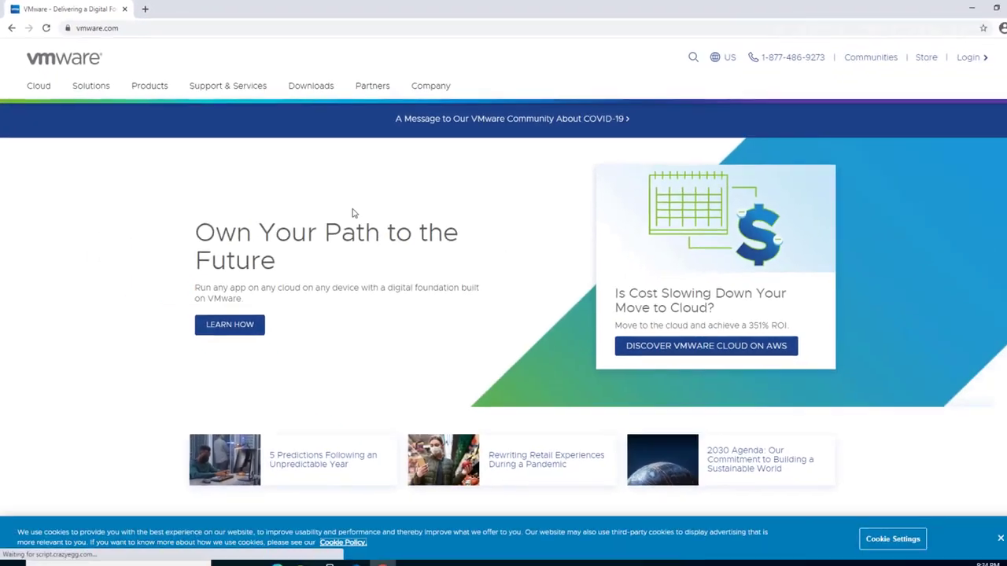
scroll(358, 265, down, 6)
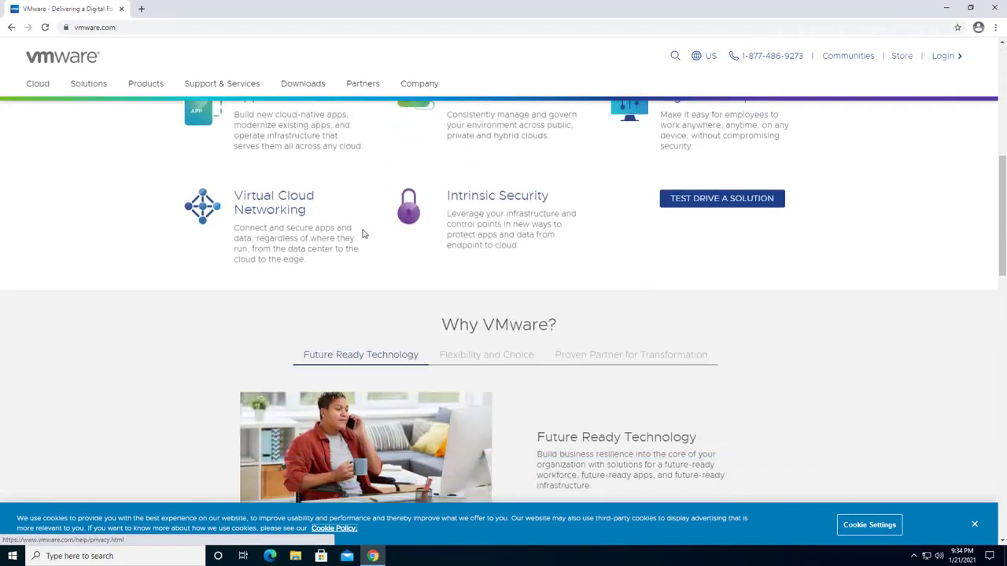
scroll(364, 236, down, 2)
scroll(364, 240, up, 7)
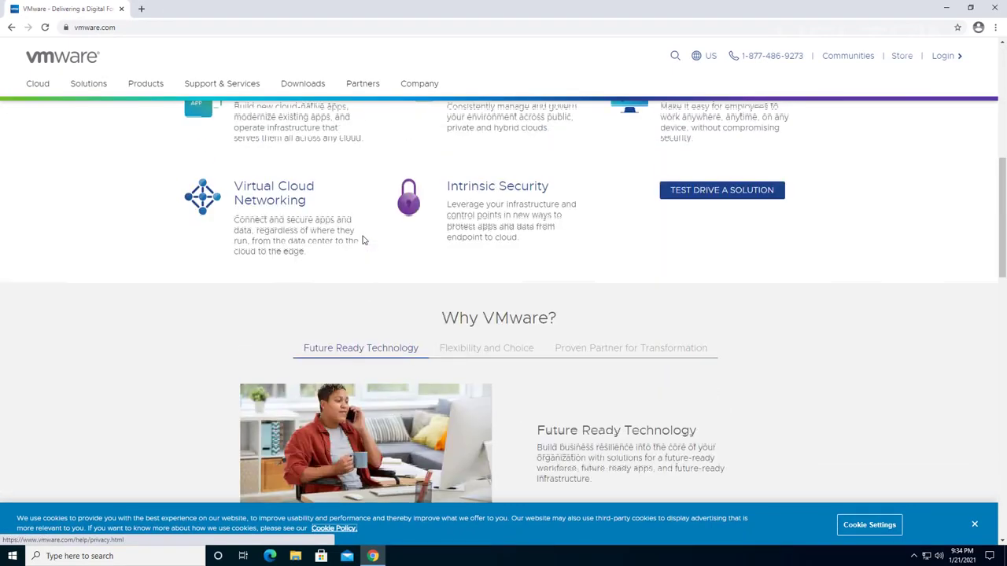
scroll(364, 240, up, 1)
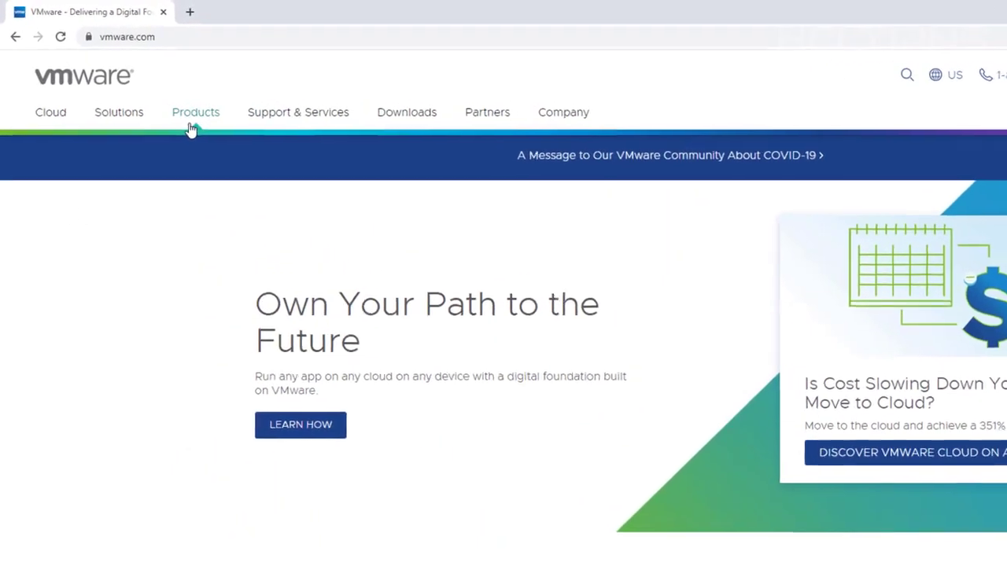
Browse the full VMware product catalogue alphabetically via Products > View All > Products A-Z, down to W
click(144, 85)
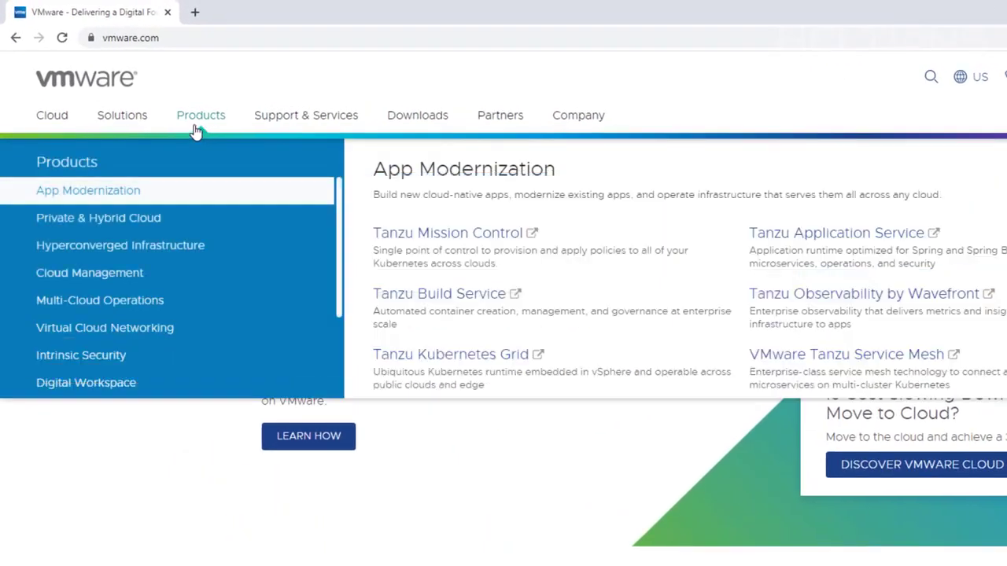
scroll(175, 289, down, 2)
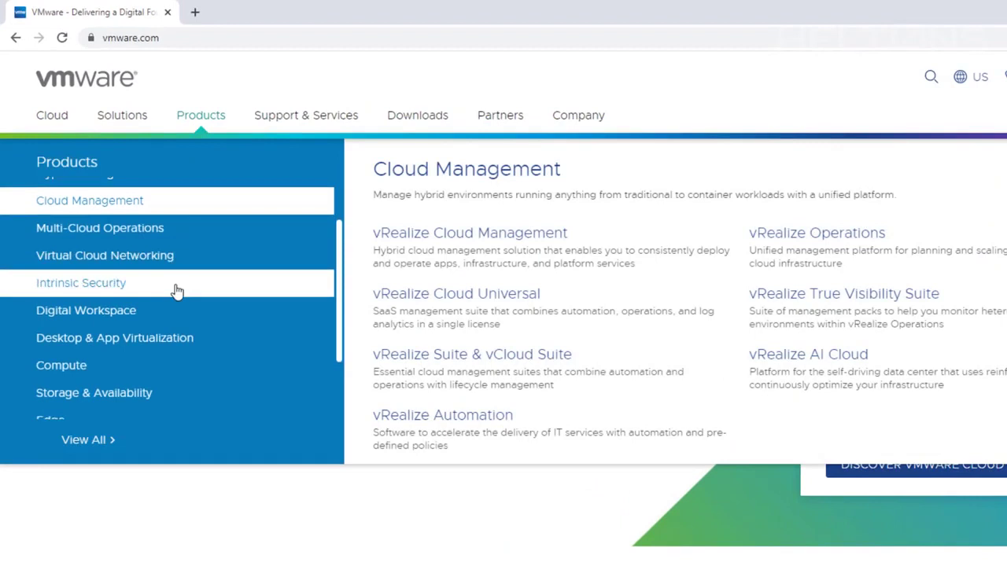
mouse_move(146, 385)
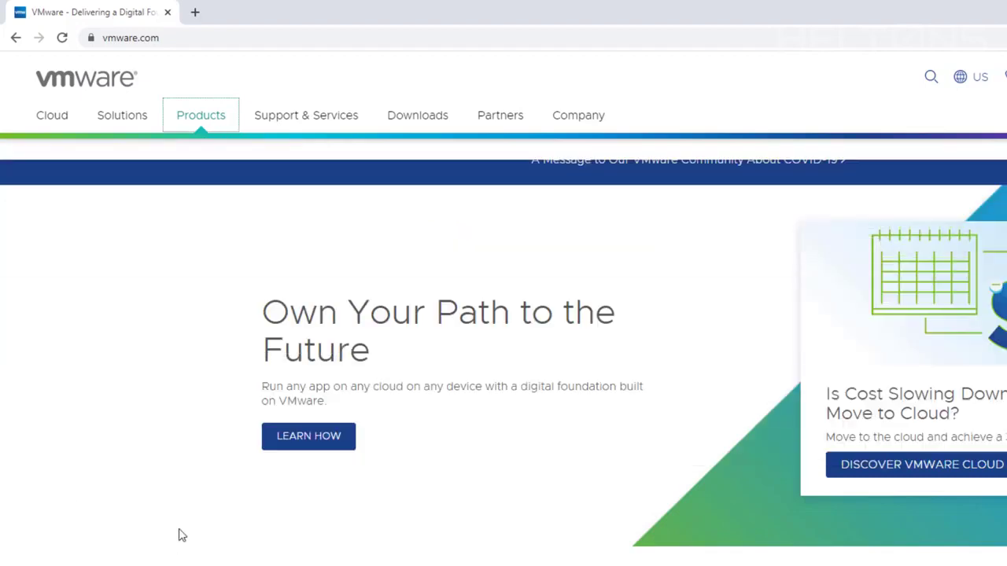
click(180, 123)
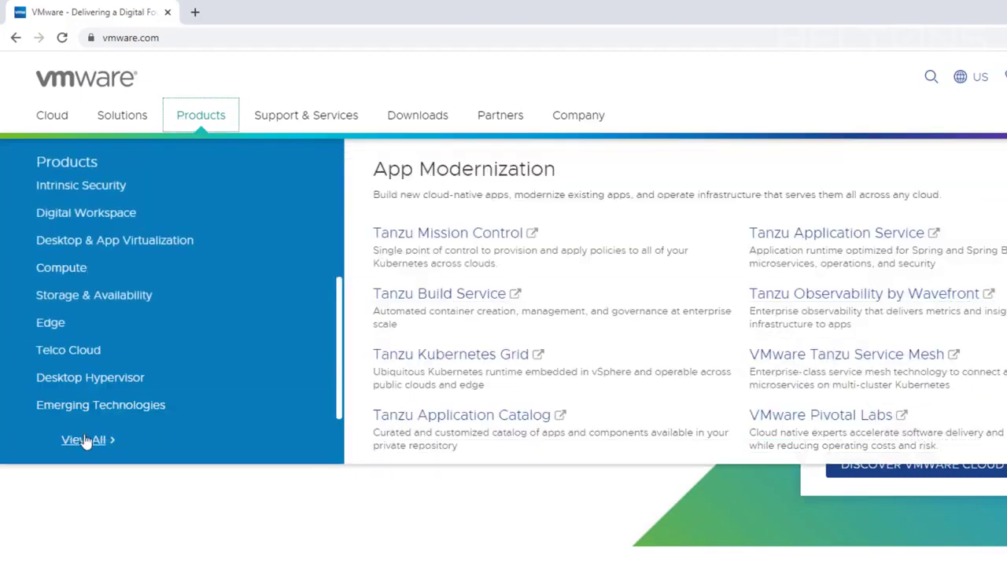
click(85, 441)
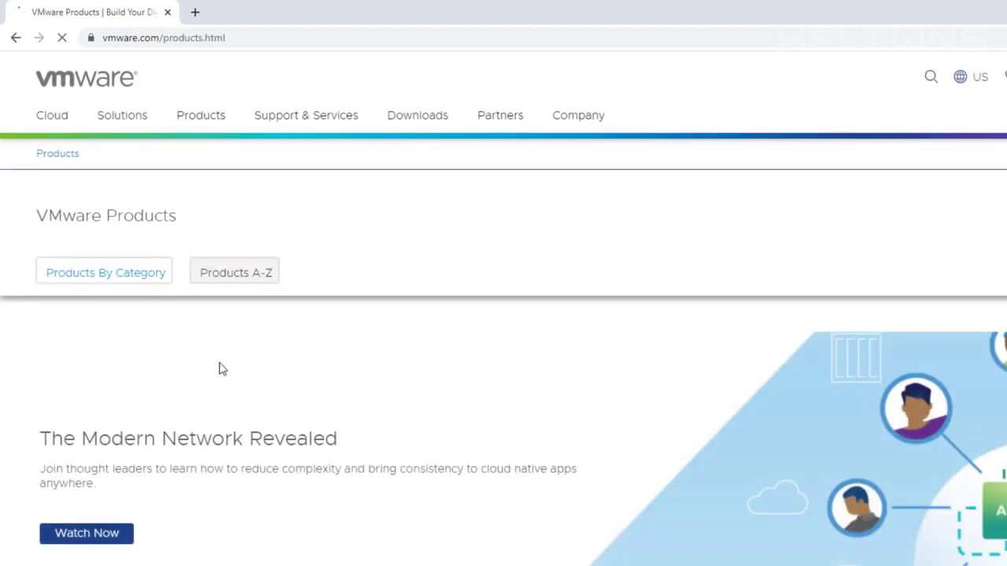
click(247, 280)
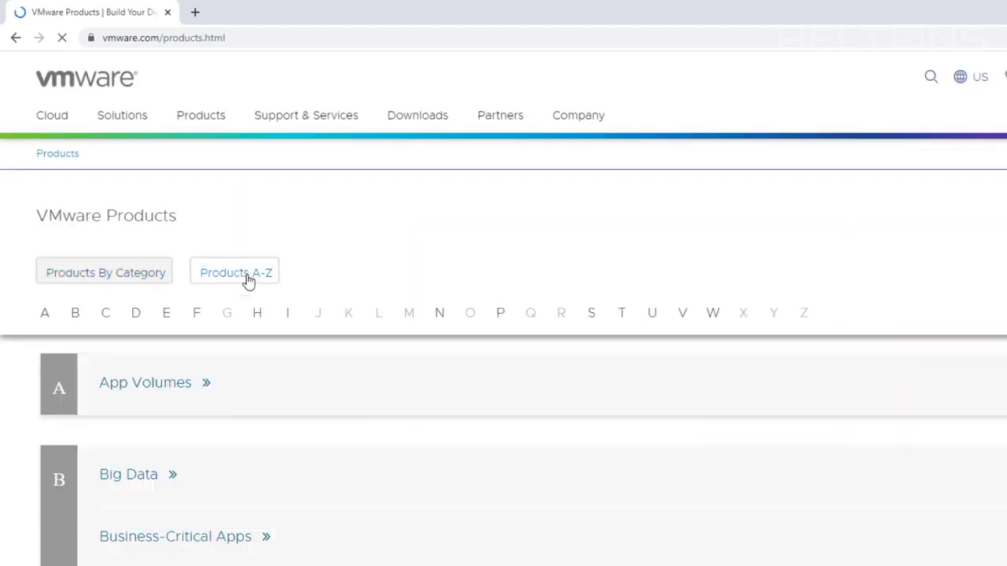
scroll(285, 361, down, 1)
scroll(284, 361, down, 20)
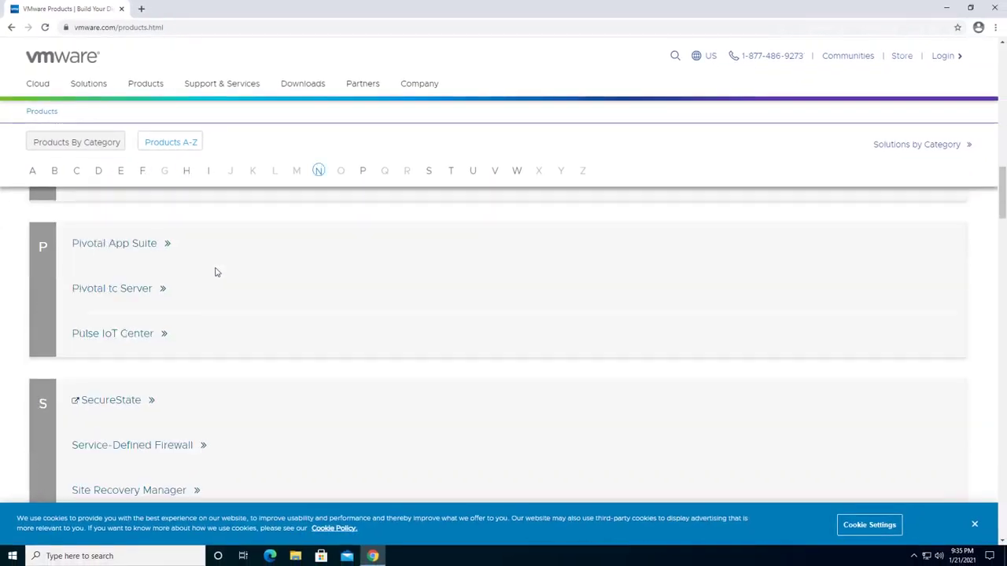
scroll(228, 303, down, 20)
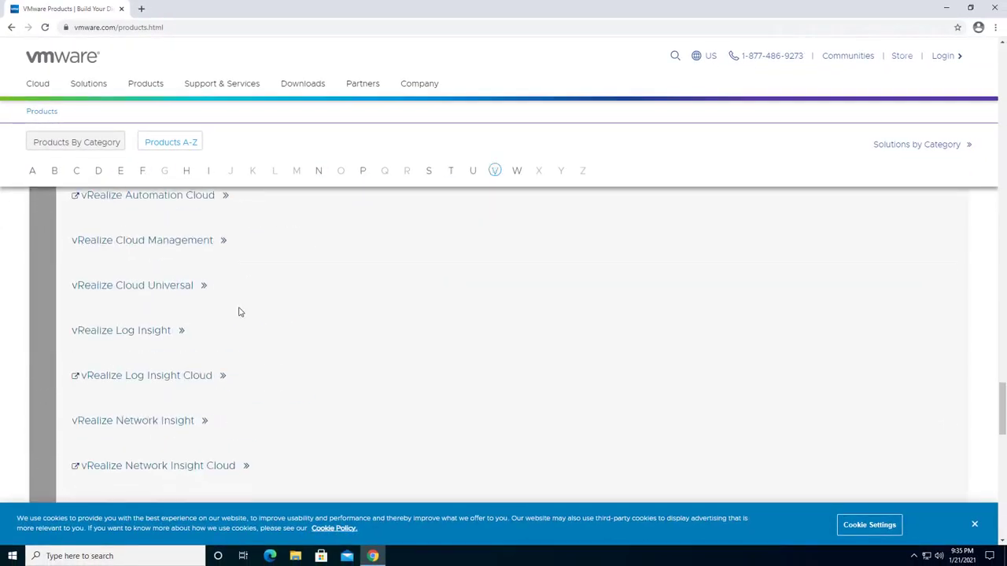
scroll(238, 311, down, 4)
scroll(236, 310, up, 2)
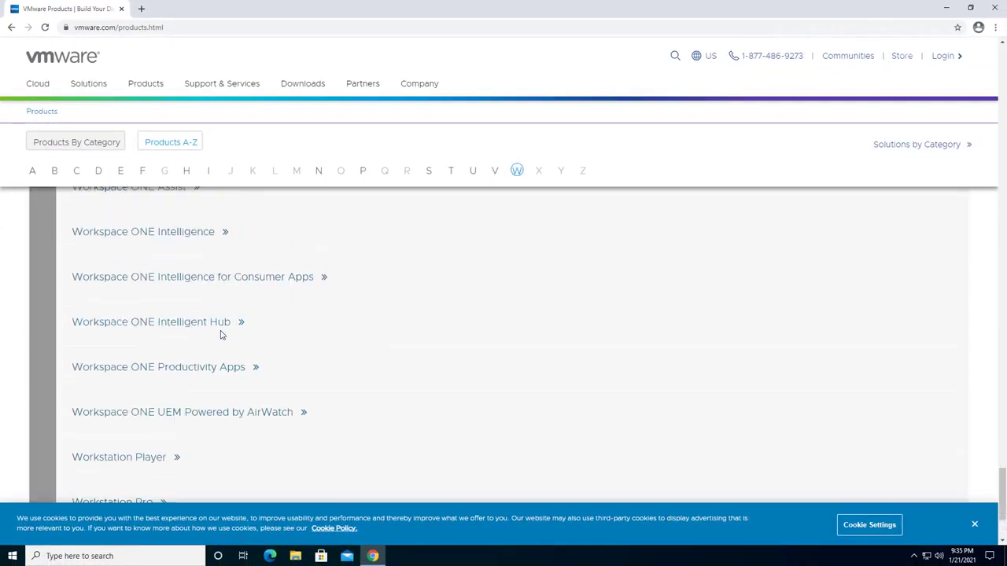
scroll(220, 333, down, 1)
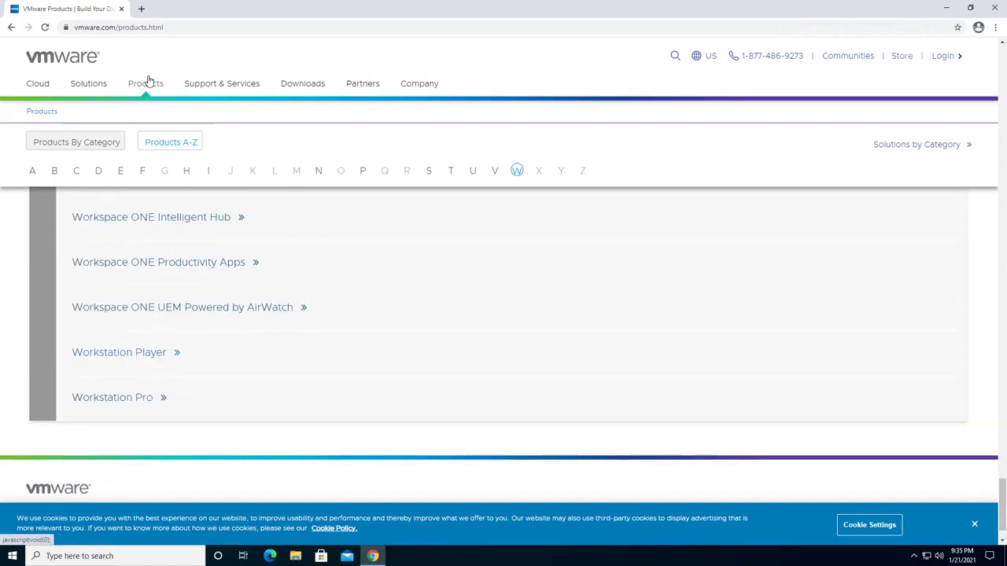
Show the Desktop Hypervisor category in the Products menu
click(145, 84)
scroll(185, 307, down, 3)
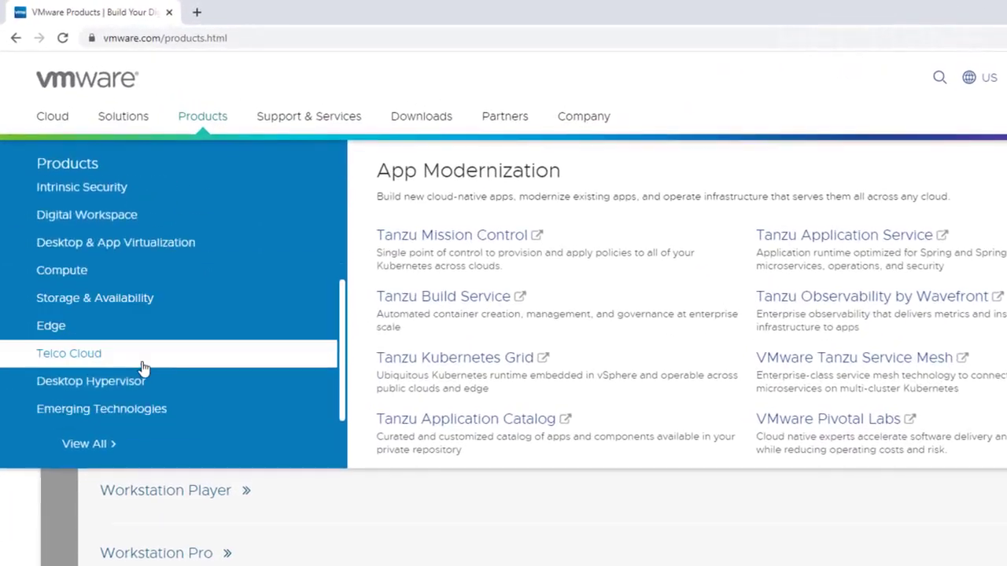
mouse_move(136, 382)
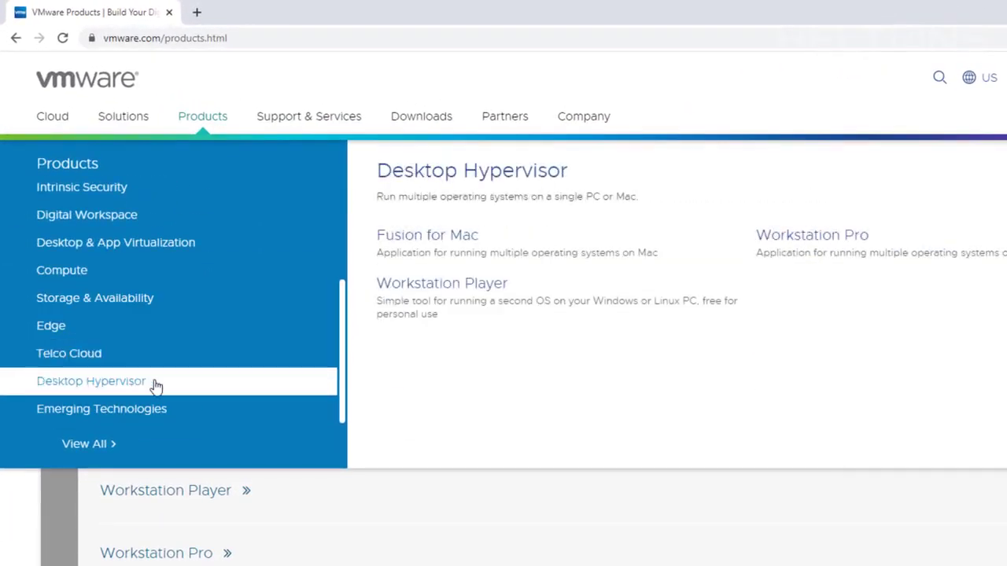
Open the Workstation Player page and scroll through its Use Cases and Tech Specs
click(460, 296)
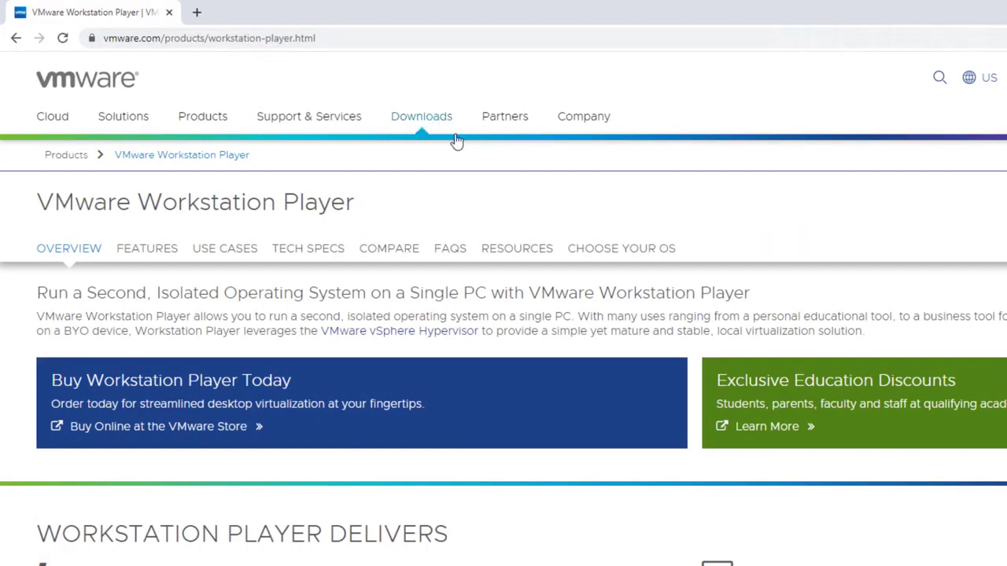
mouse_move(424, 118)
scroll(487, 331, down, 15)
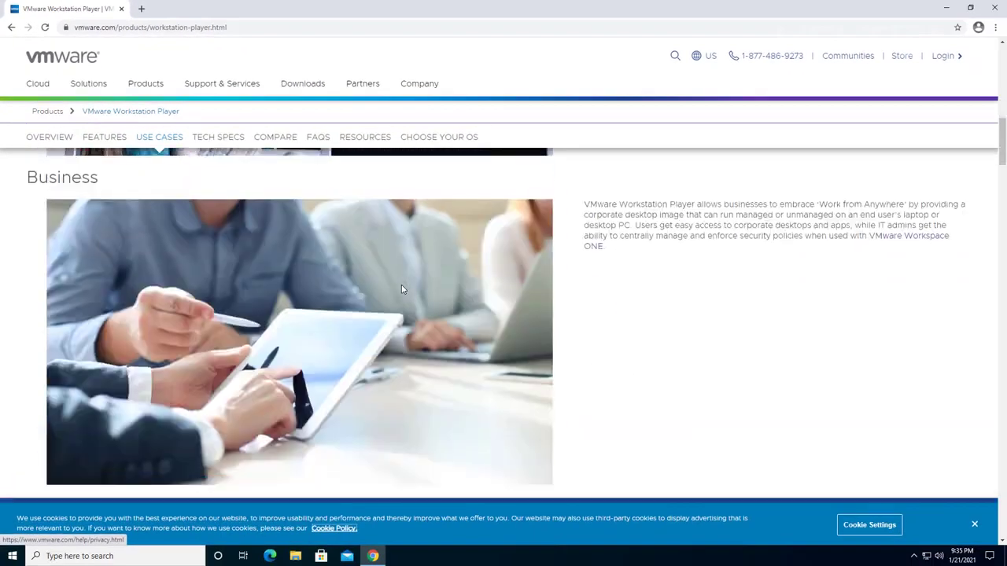
scroll(402, 284, down, 5)
scroll(401, 285, up, 3)
scroll(192, 277, down, 2)
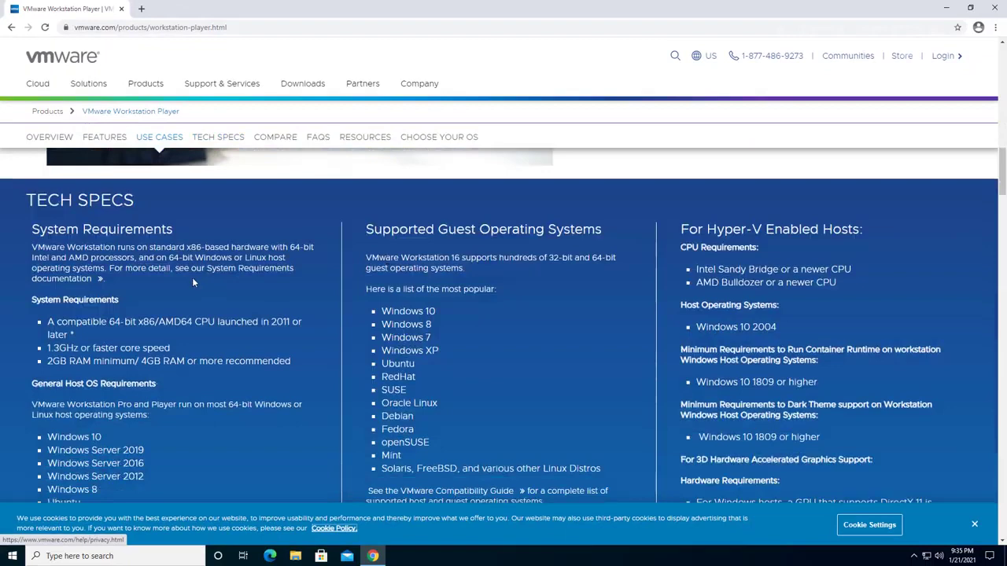
scroll(162, 275, down, 1)
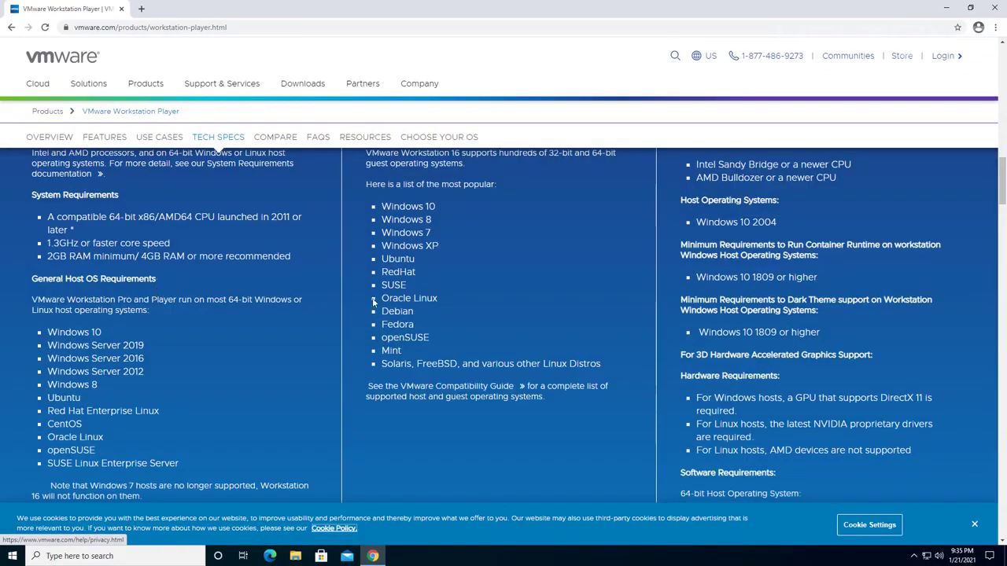
scroll(429, 299, up, 1)
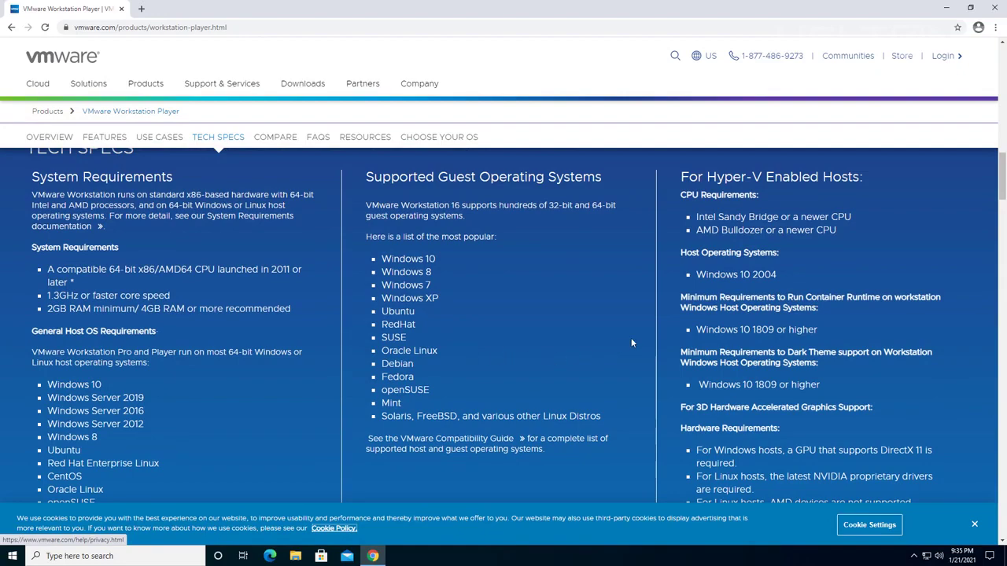
scroll(638, 319, down, 6)
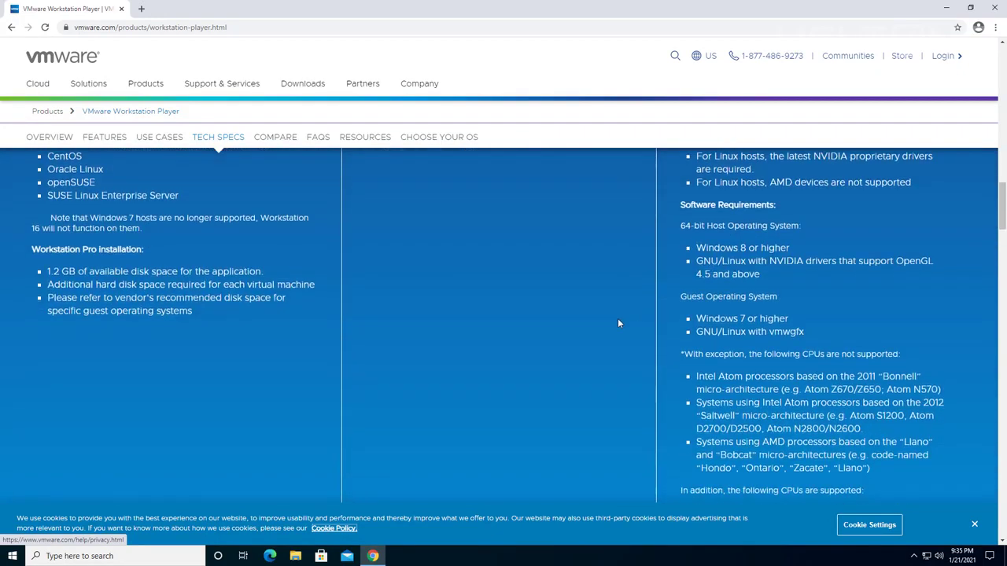
scroll(616, 323, down, 2)
scroll(423, 353, up, 8)
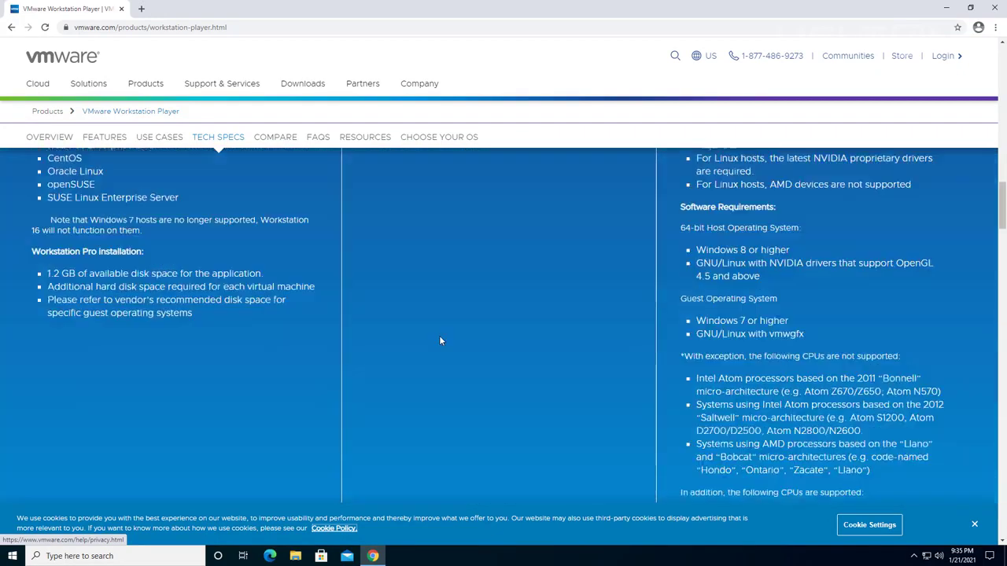
scroll(449, 336, up, 15)
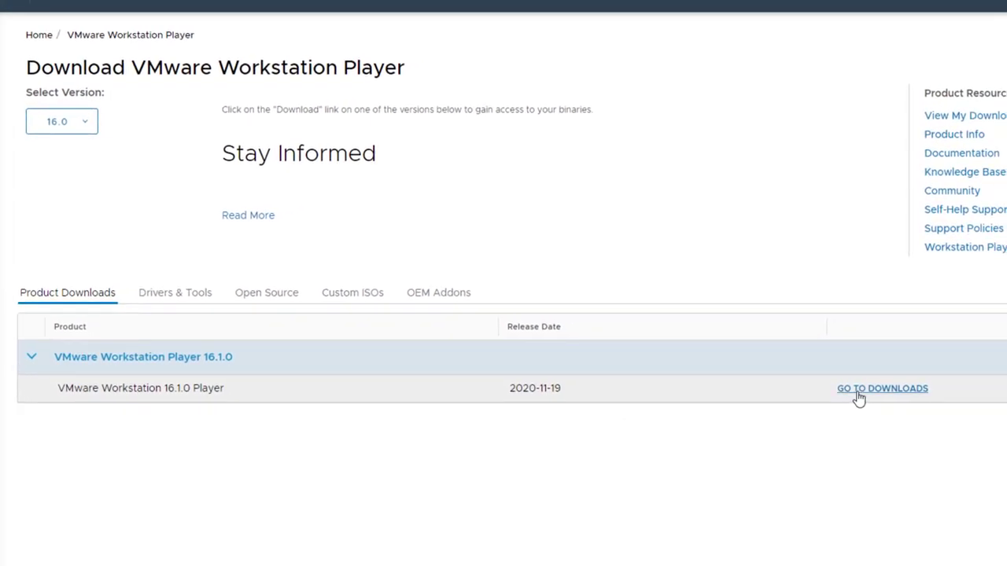
Download the Windows 64-bit .exe from the Workstation 16.1.0 Player downloads page
click(859, 397)
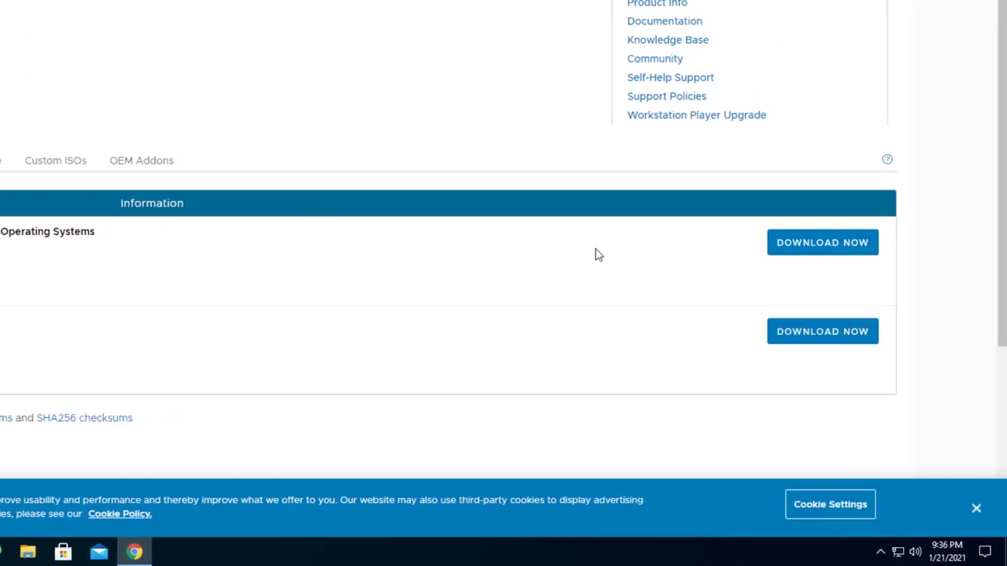
click(782, 243)
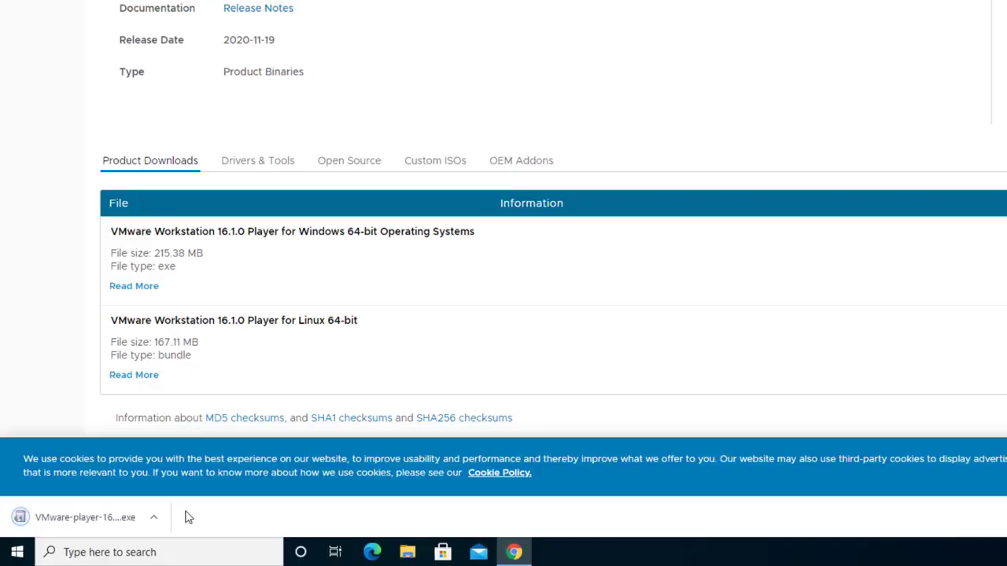
Run the downloaded .exe installer and approve the User Account Control prompt
click(84, 532)
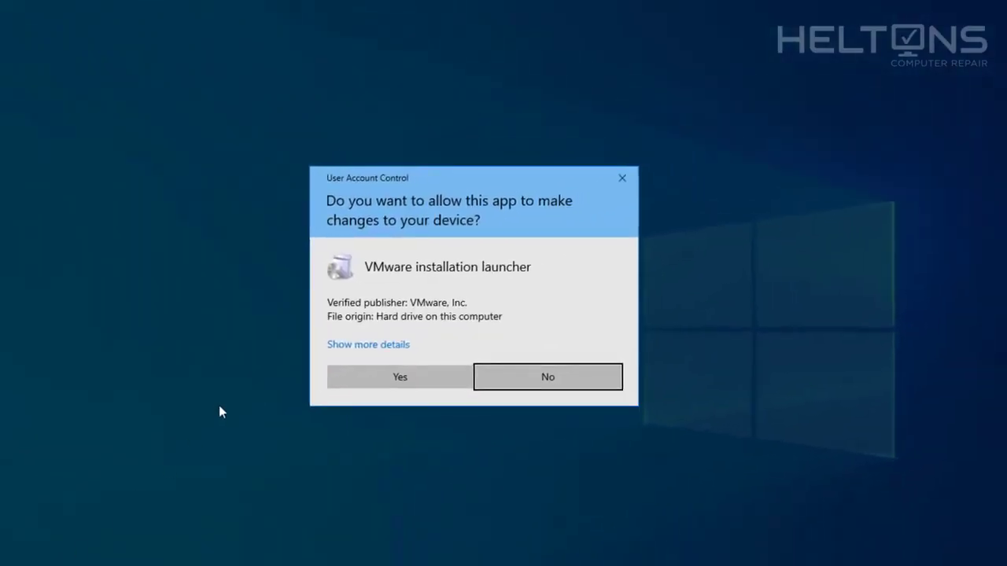
click(347, 380)
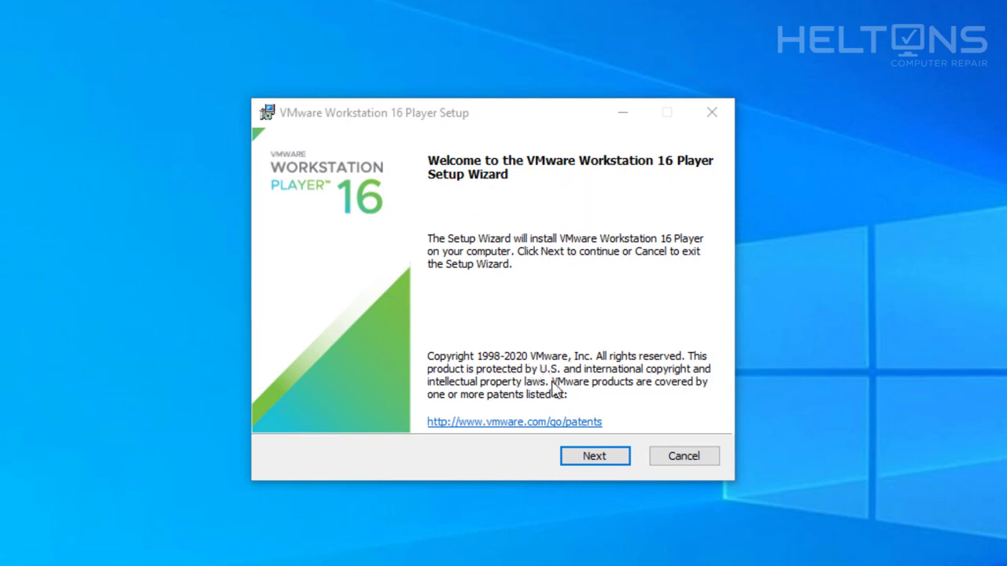
Pass the welcome page, read through the EULA, accept its terms and continue
click(586, 465)
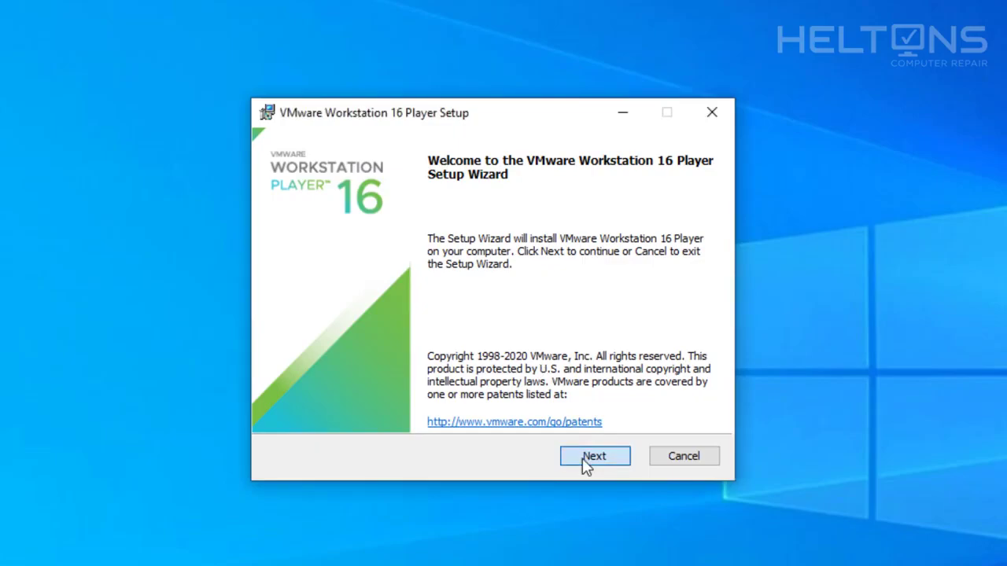
scroll(443, 327, down, 1)
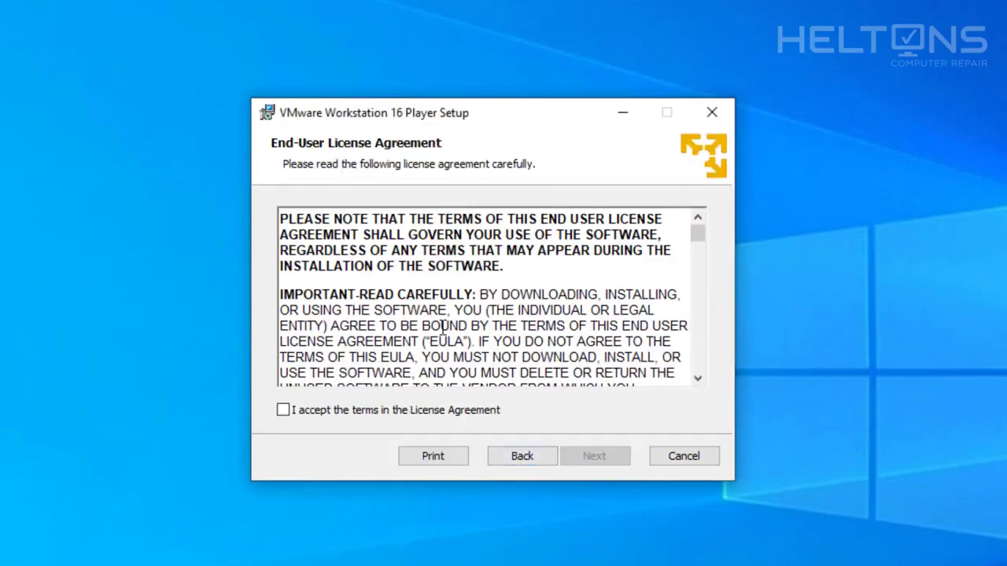
scroll(443, 327, down, 20)
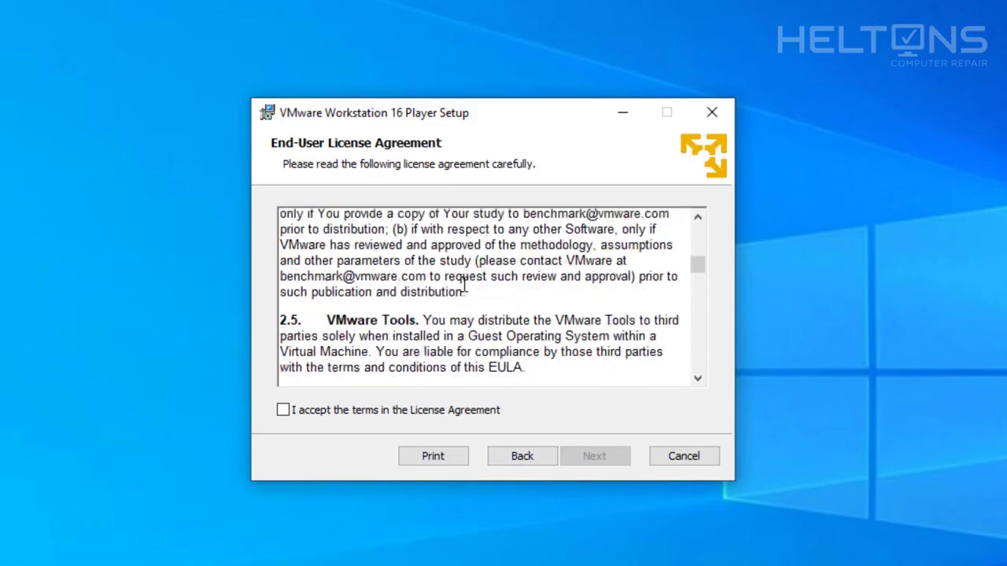
scroll(465, 286, down, 20)
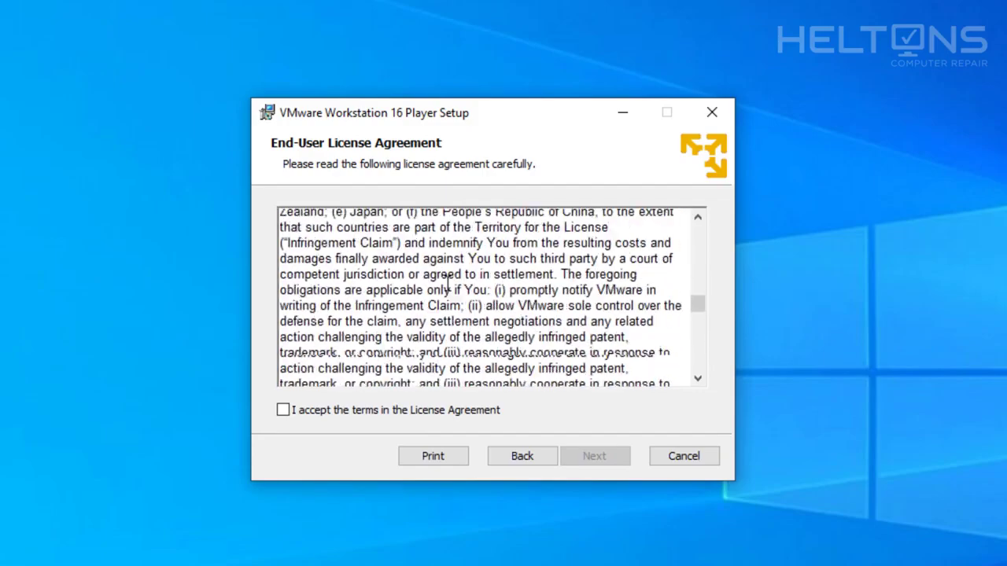
scroll(447, 280, down, 20)
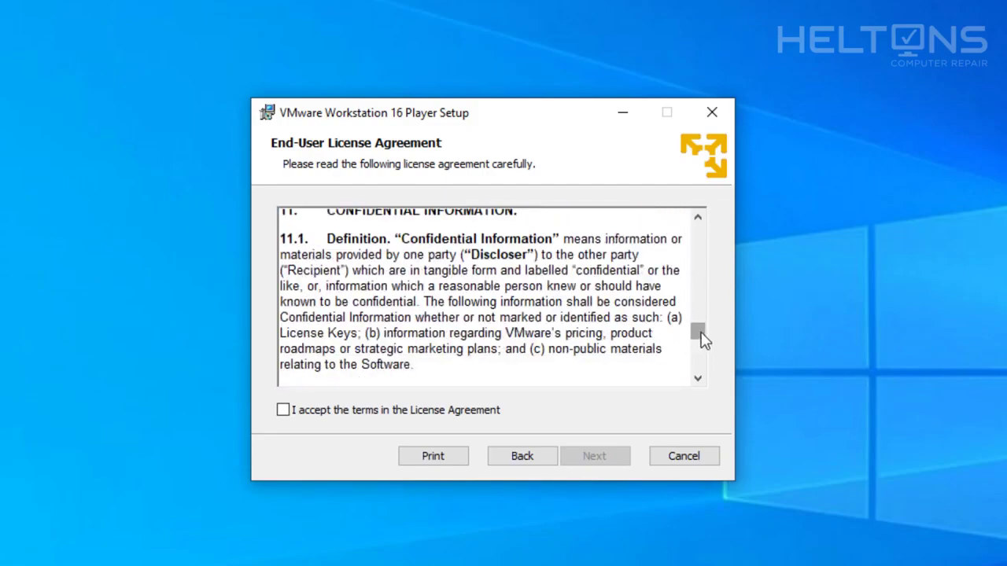
drag(702, 335, 690, 416)
click(344, 412)
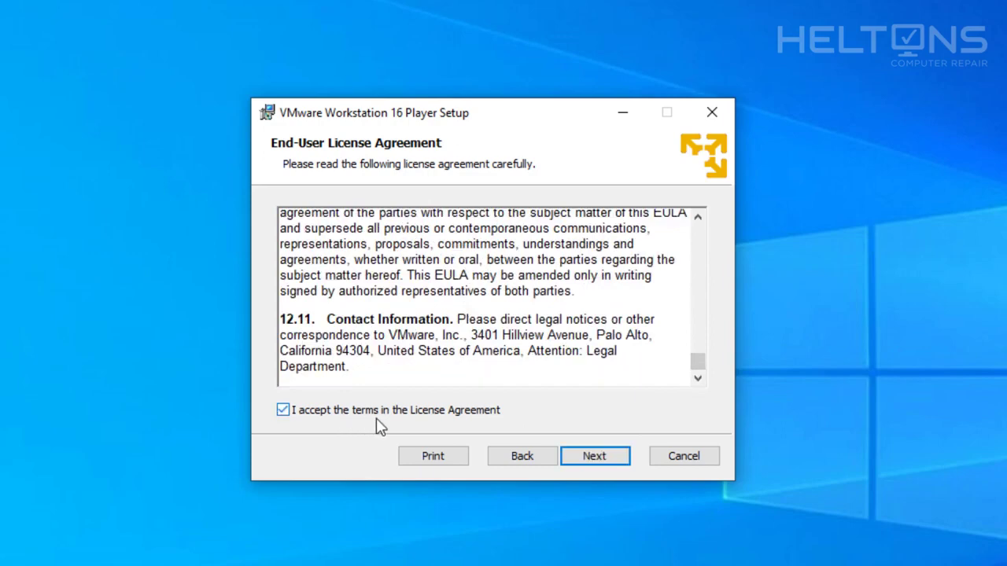
click(582, 460)
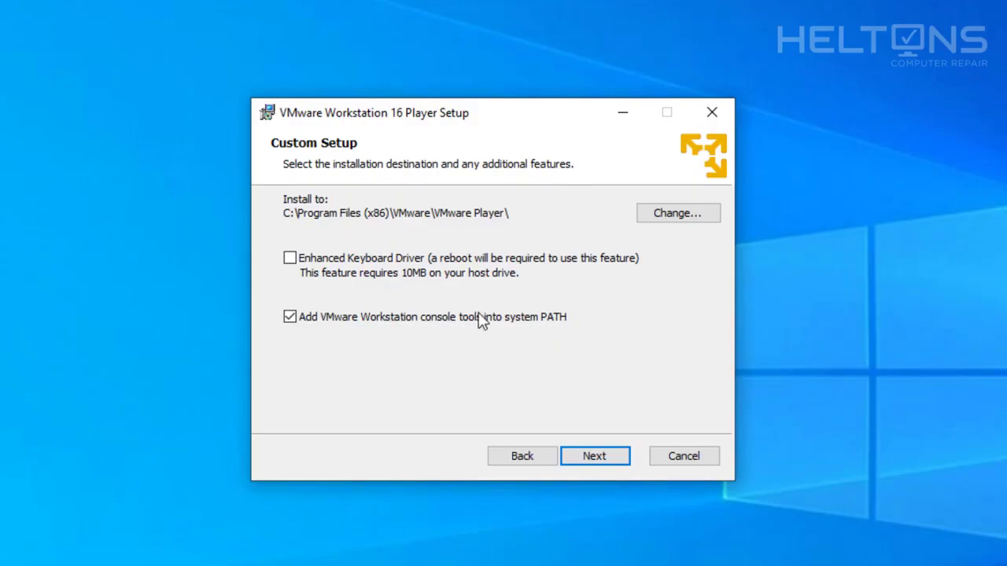
Keep the default install location, untick Join the VMware CEIP, and keep Desktop and Start Menu shortcuts
click(596, 458)
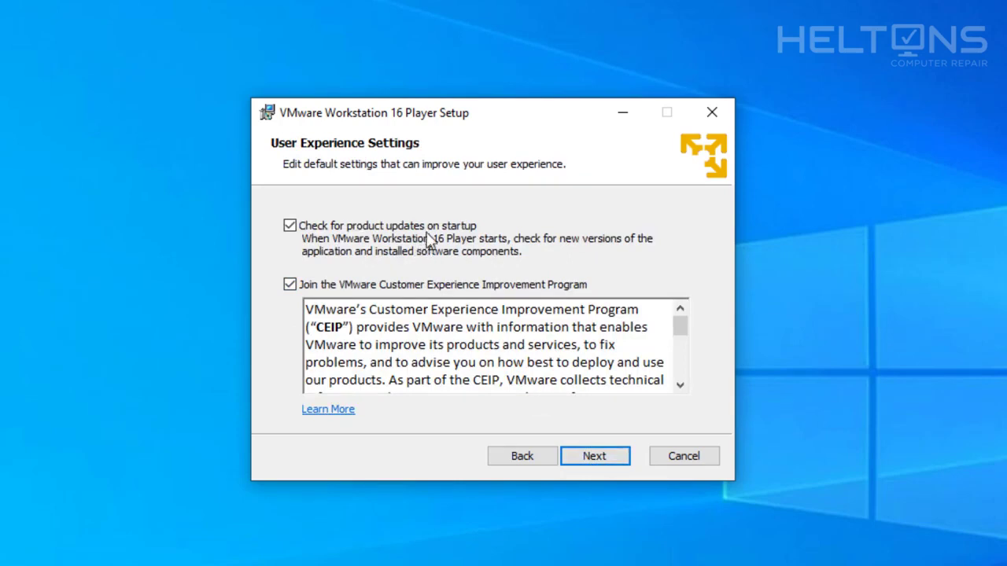
click(289, 226)
click(289, 285)
scroll(464, 352, down, 5)
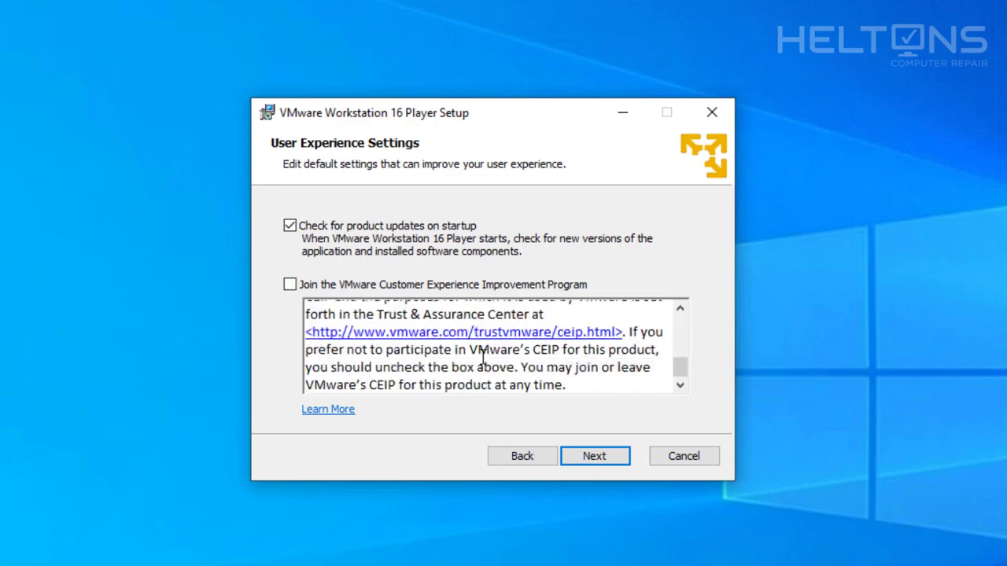
click(593, 464)
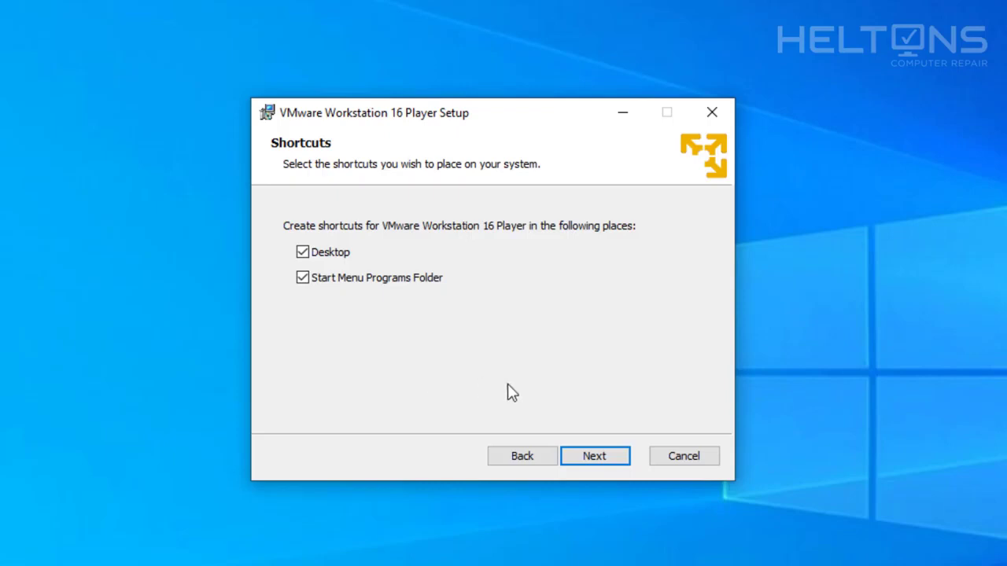
click(579, 465)
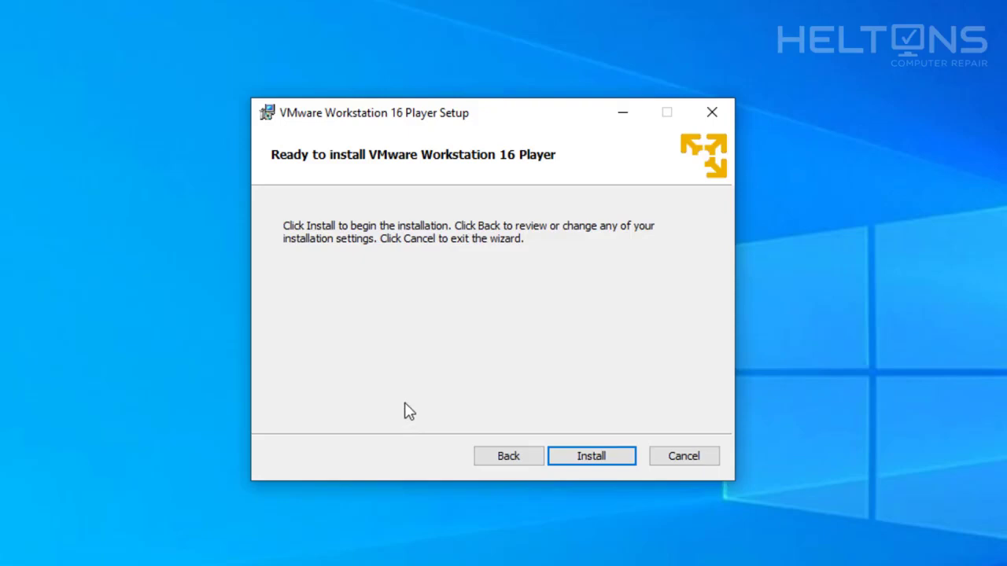
Start installing VMware Workstation 16 Player
click(582, 447)
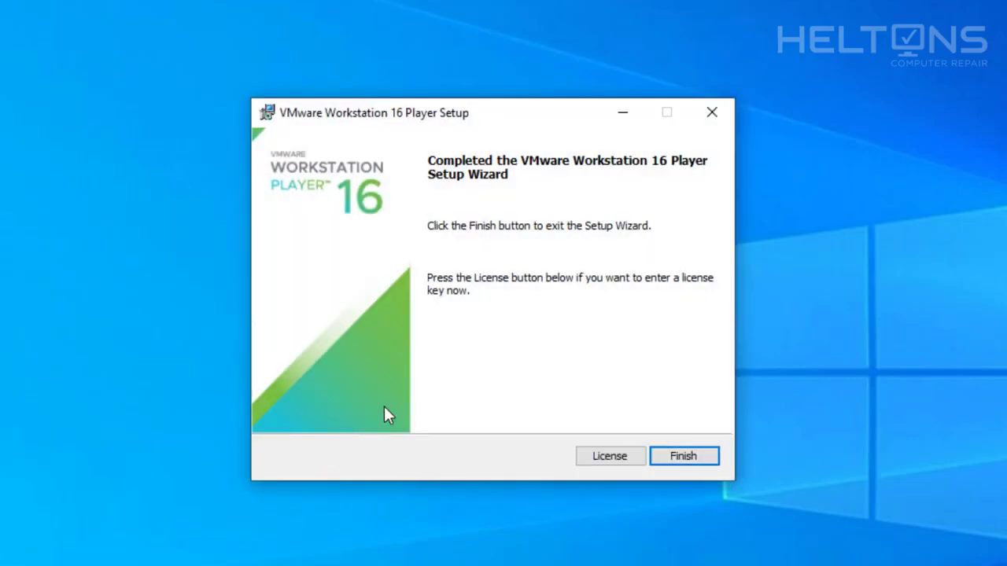
Close the finished wizard, launch Workstation 16 Player from the desktop, and choose free non-commercial use
click(685, 458)
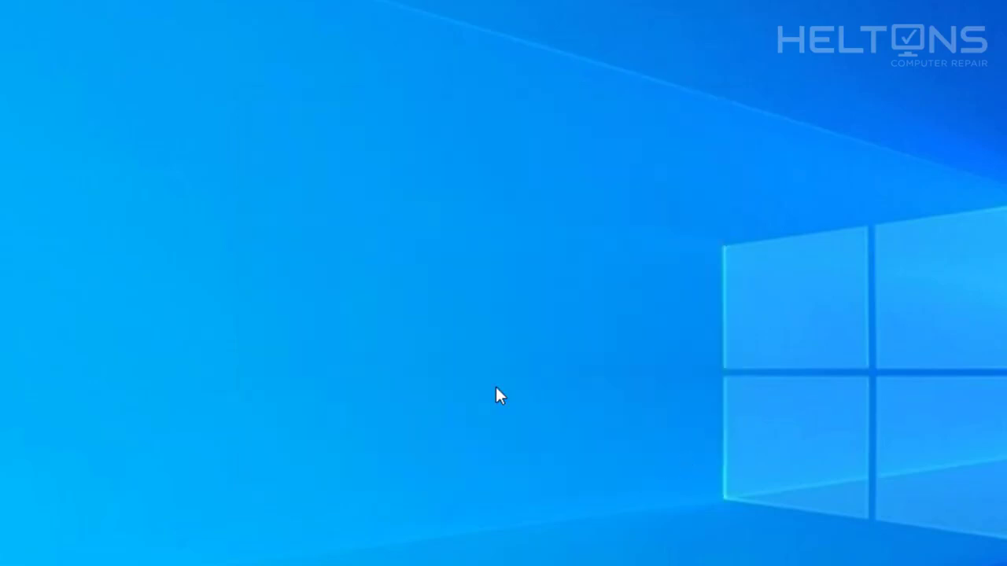
key(alt+Tab)
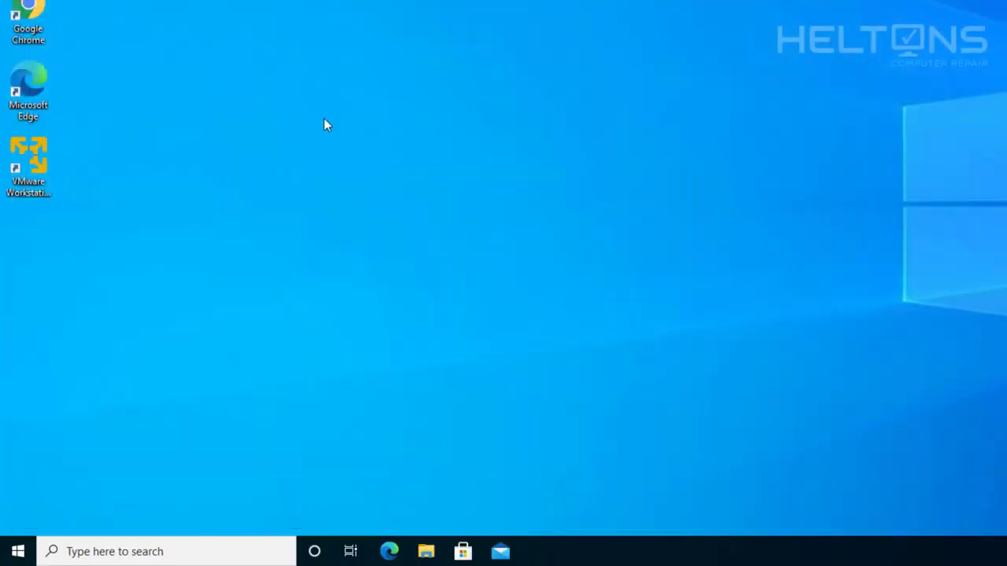
click(52, 157)
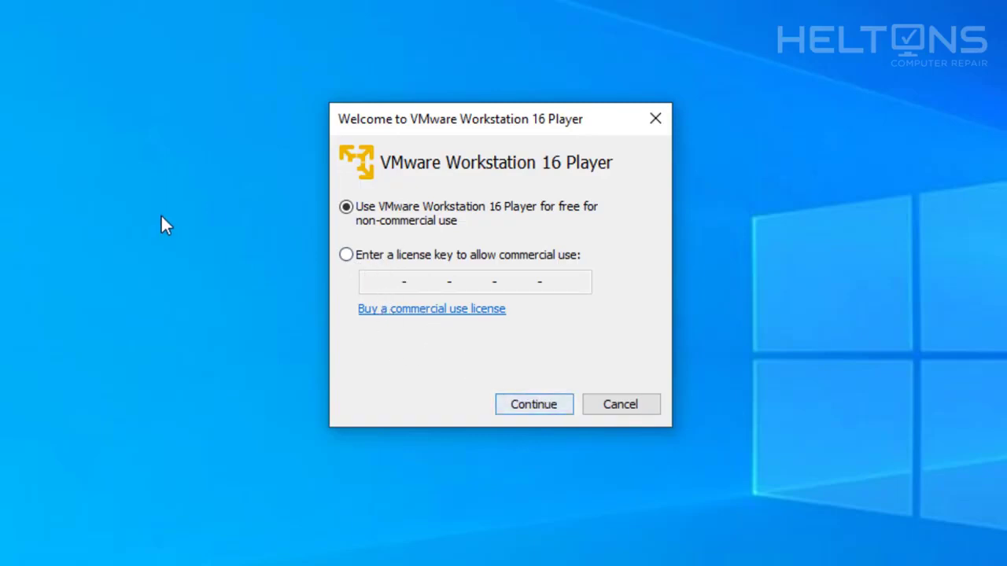
click(509, 405)
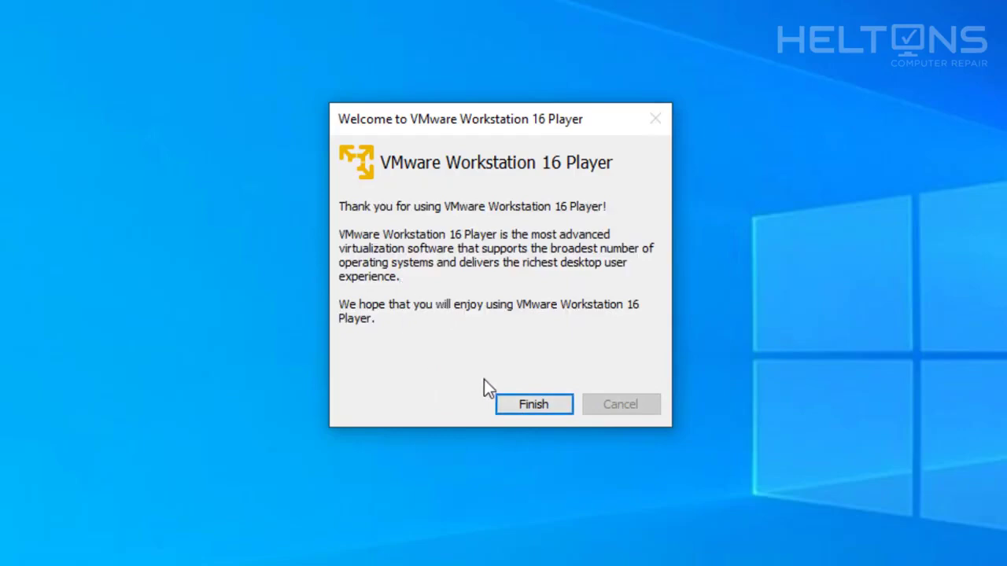
Finish the welcome dialog, maximize the Player window, and choose Remind Me Later on the Pro 16.1.0 update
click(531, 401)
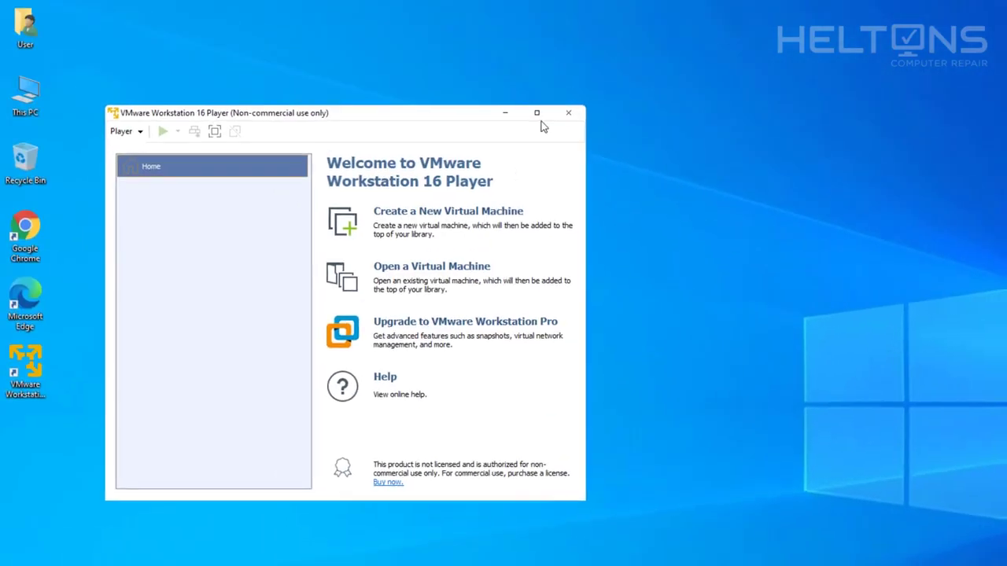
click(535, 105)
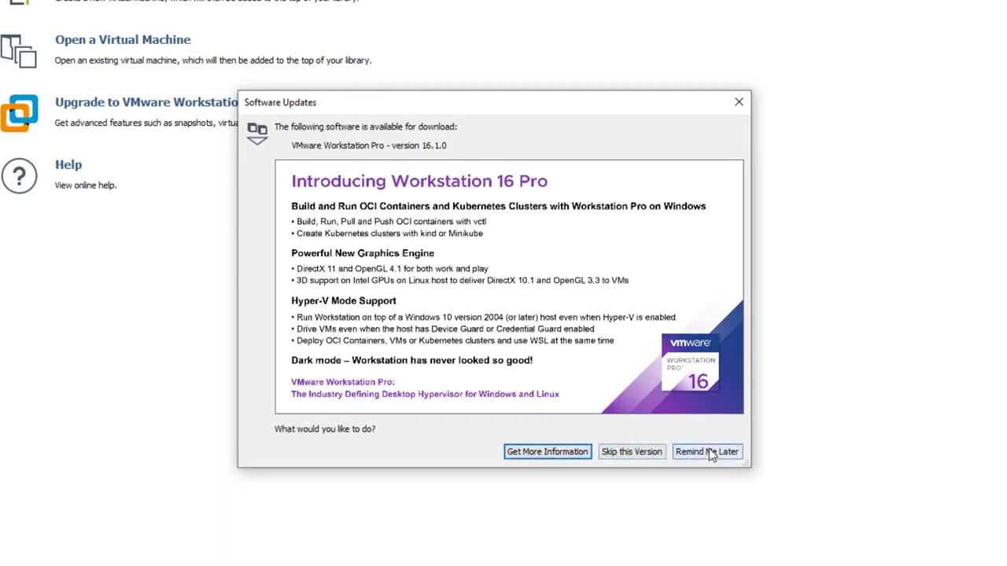
click(736, 104)
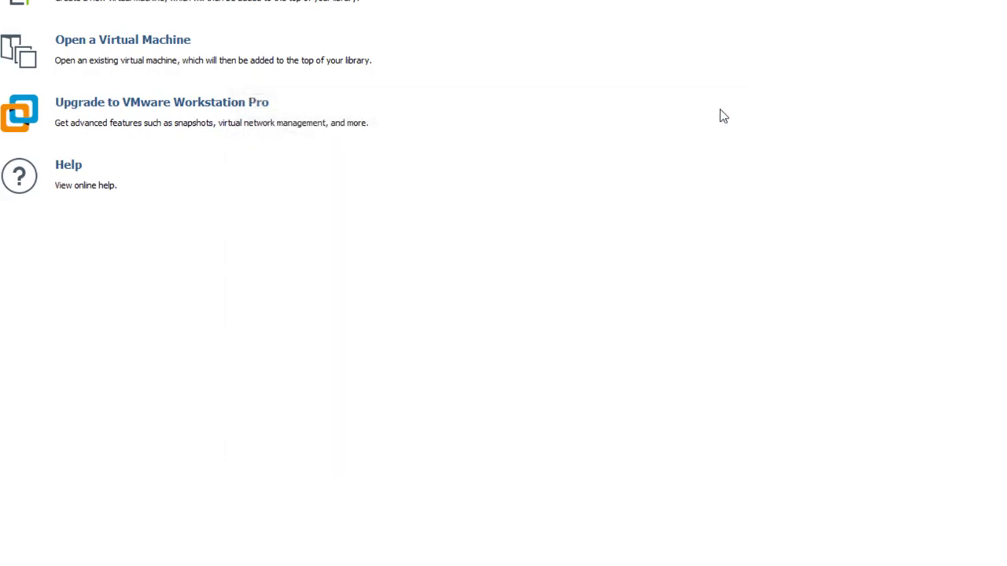